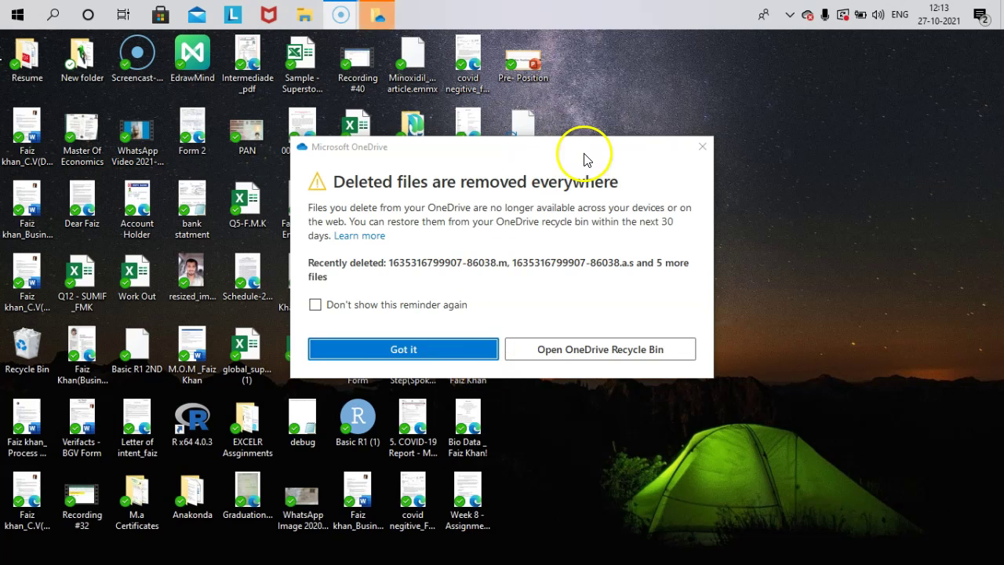
# Dismiss the OneDrive 'Deleted files are removed everywhere' reminder to reveal the desktop
pyautogui.click(705, 153)
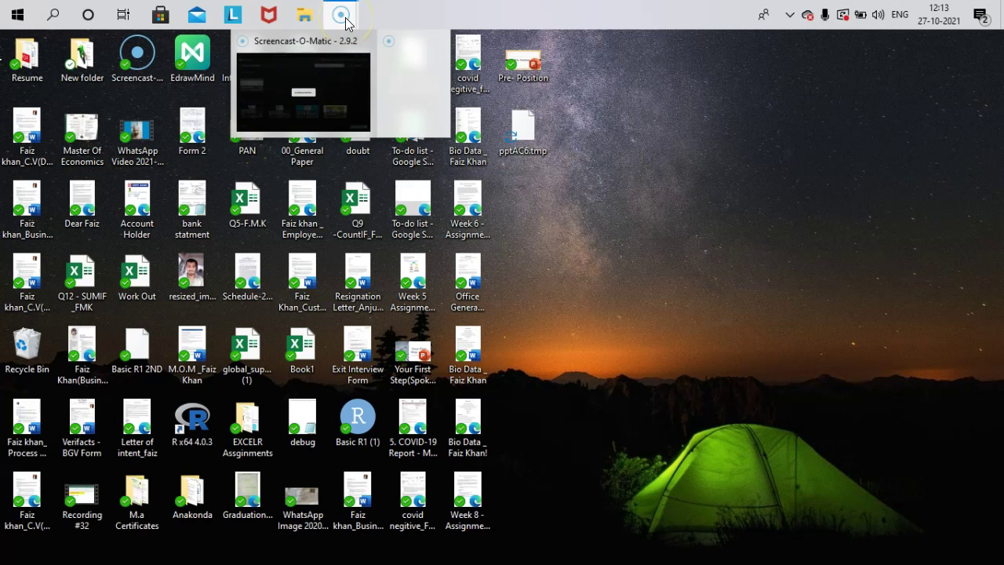
# Search Windows for 'con' and open the Control Panel best match
pyautogui.click(53, 18)
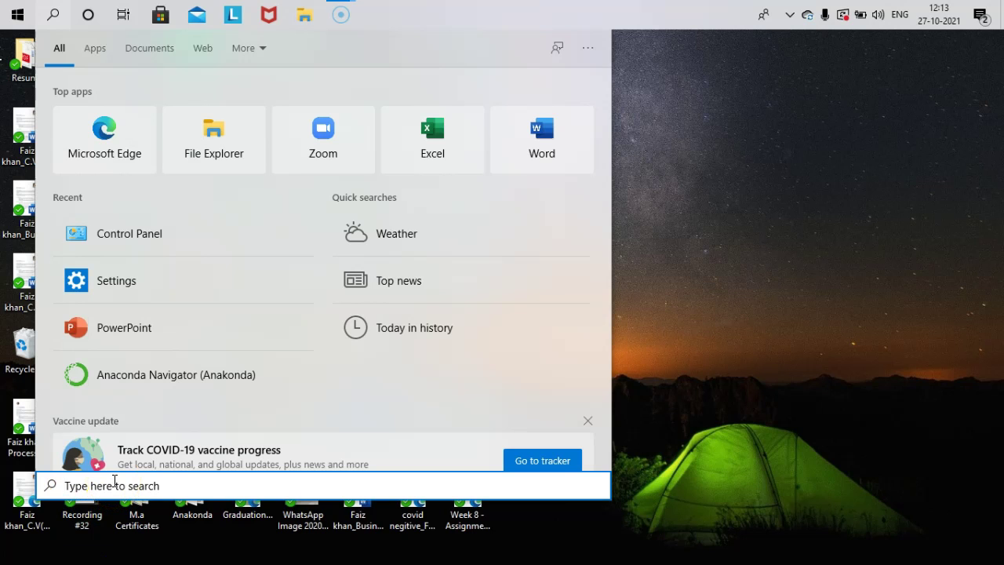
pyautogui.write('c')
pyautogui.write('on')
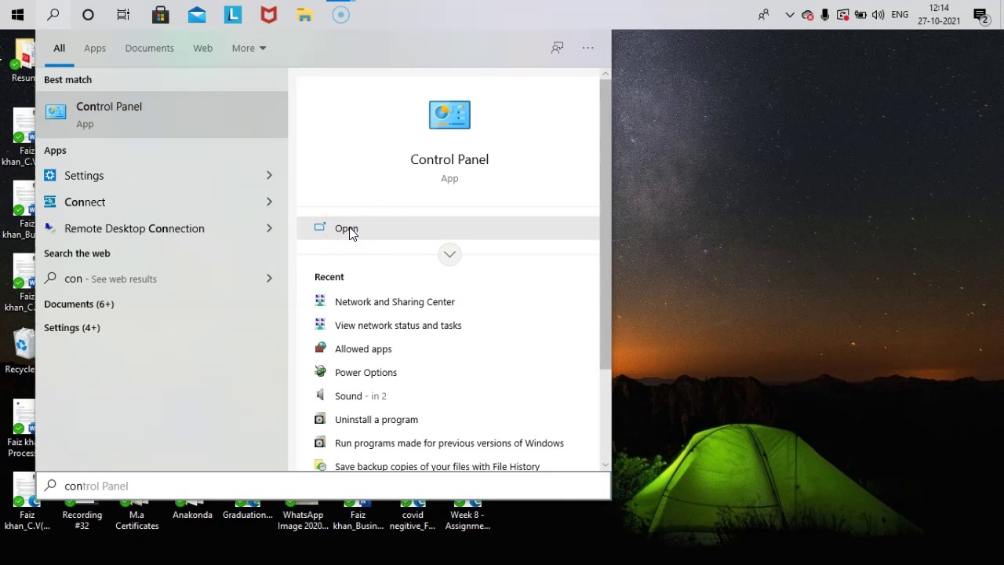
pyautogui.click(349, 230)
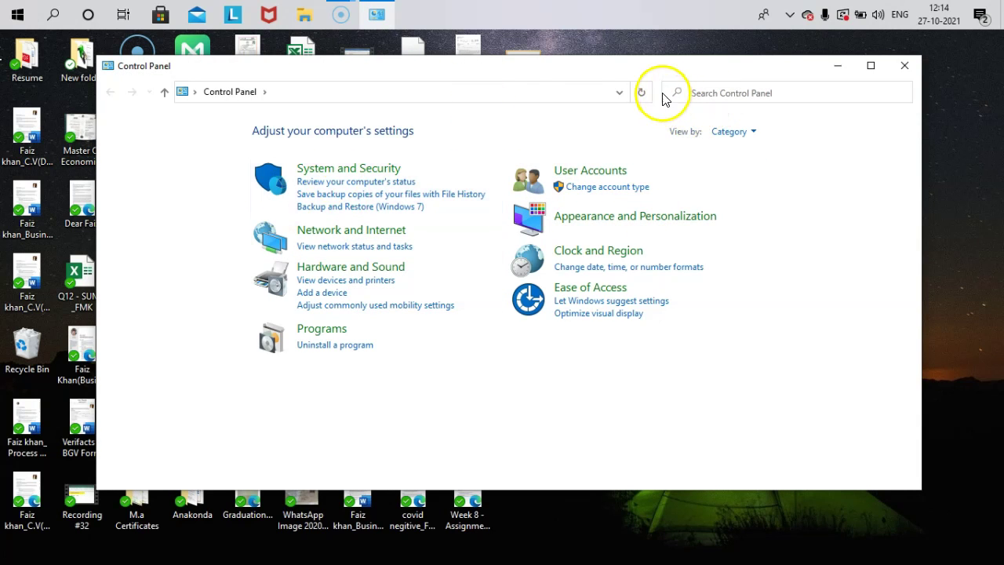
# Search Control Panel for 'ne' and open Network and Sharing Center
pyautogui.write('network')
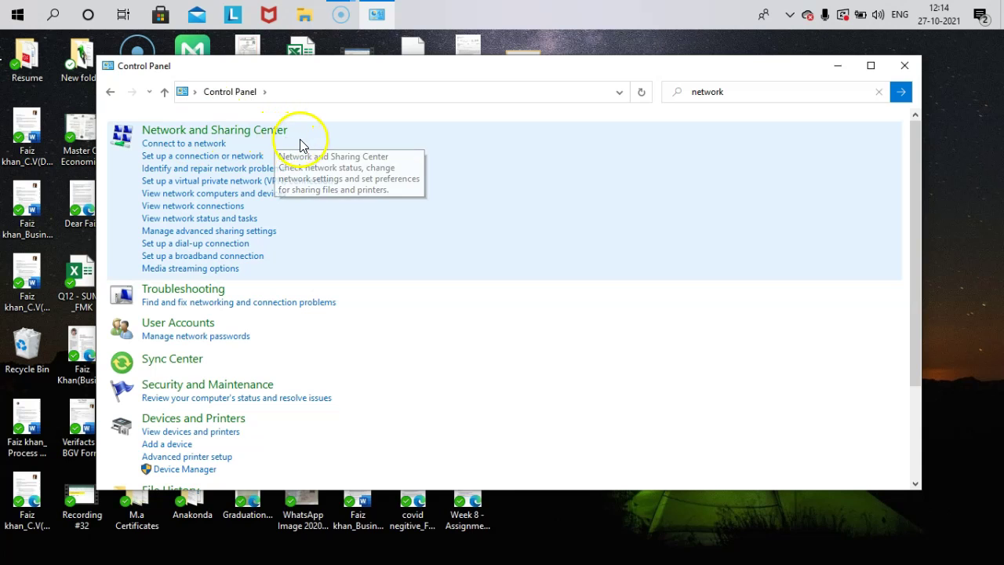
pyautogui.moveTo(215, 130)
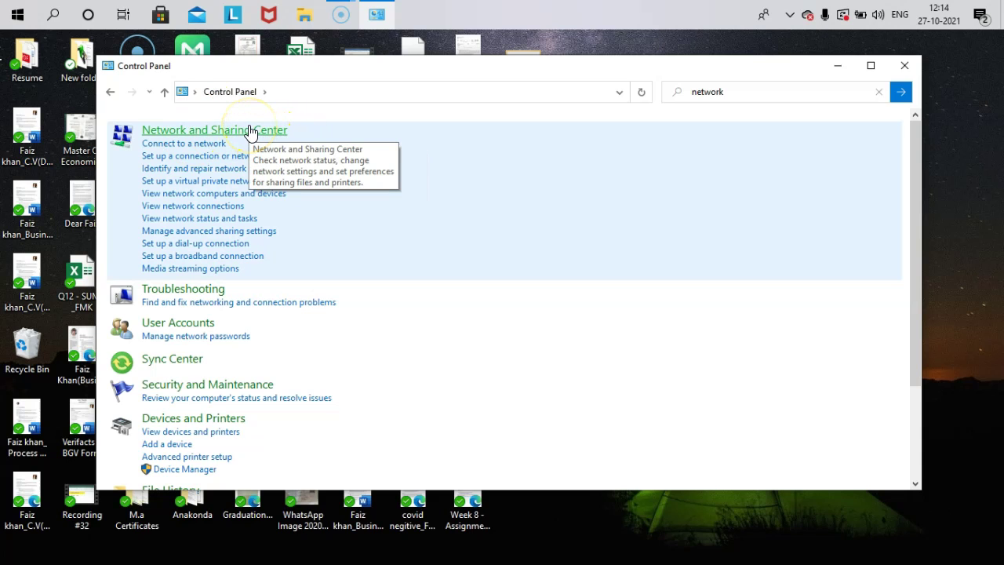
pyautogui.click(250, 131)
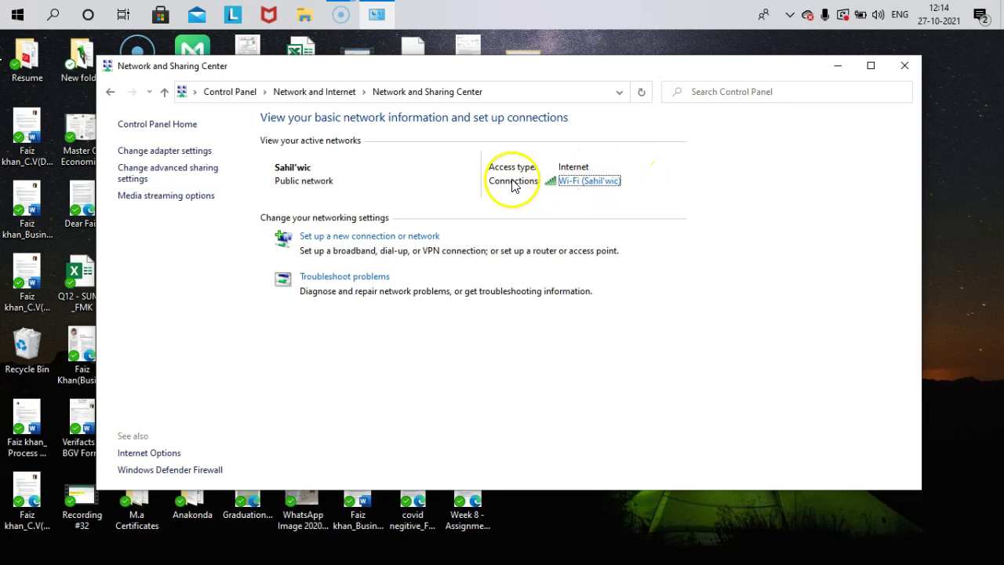
# Open the Wi-Fi (Sahil'wic) connection's Status dialog and its Properties
pyautogui.click(586, 184)
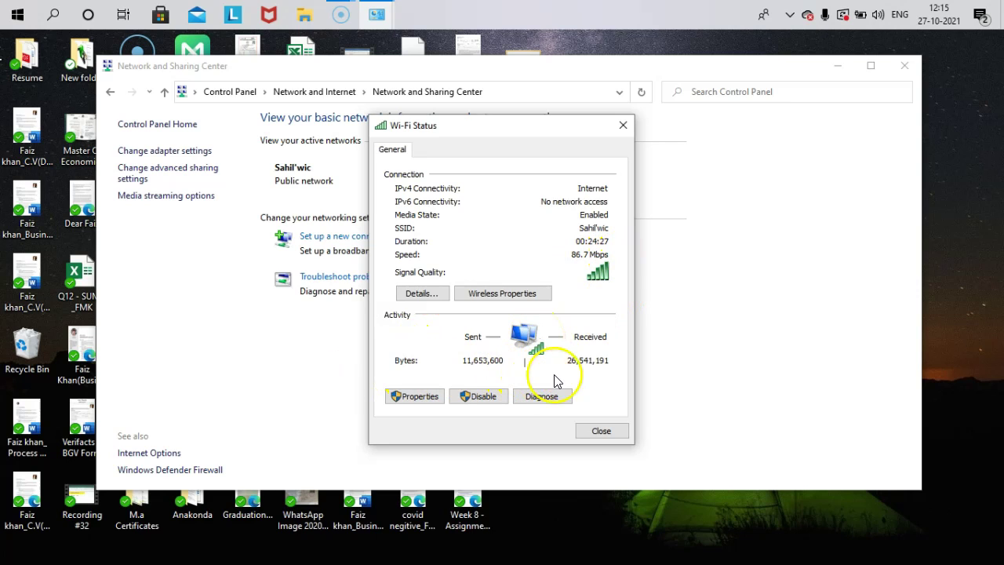
pyautogui.click(421, 398)
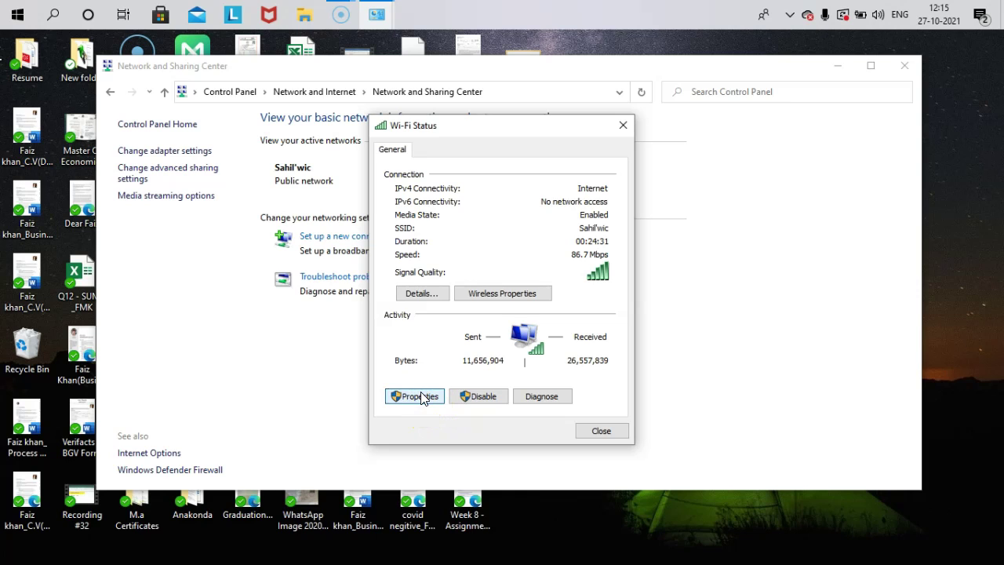
# Open the Wi-Fi adapter's Internet Protocol Version 4 (TCP/IPv4) settings
pyautogui.click(421, 398)
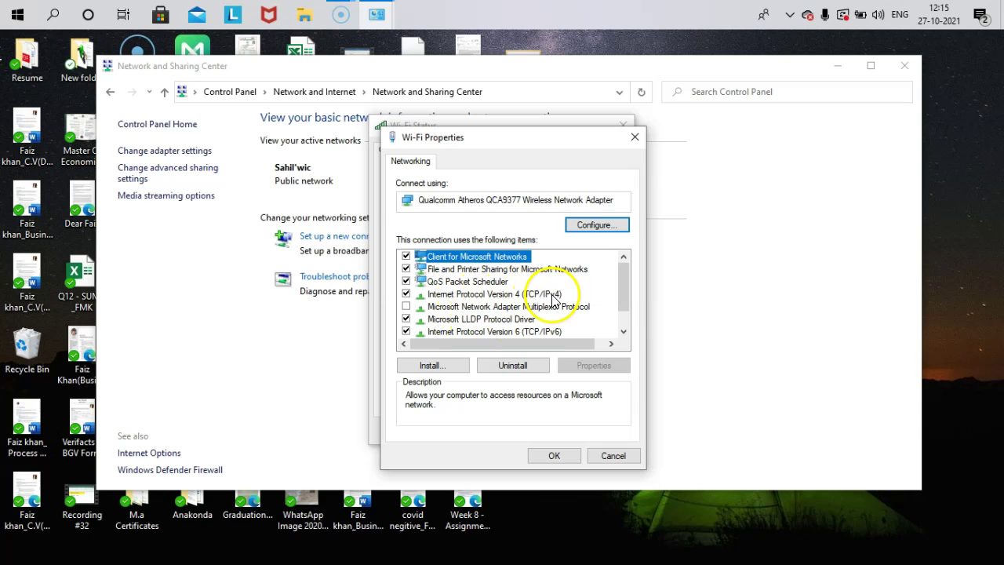
pyautogui.click(454, 297)
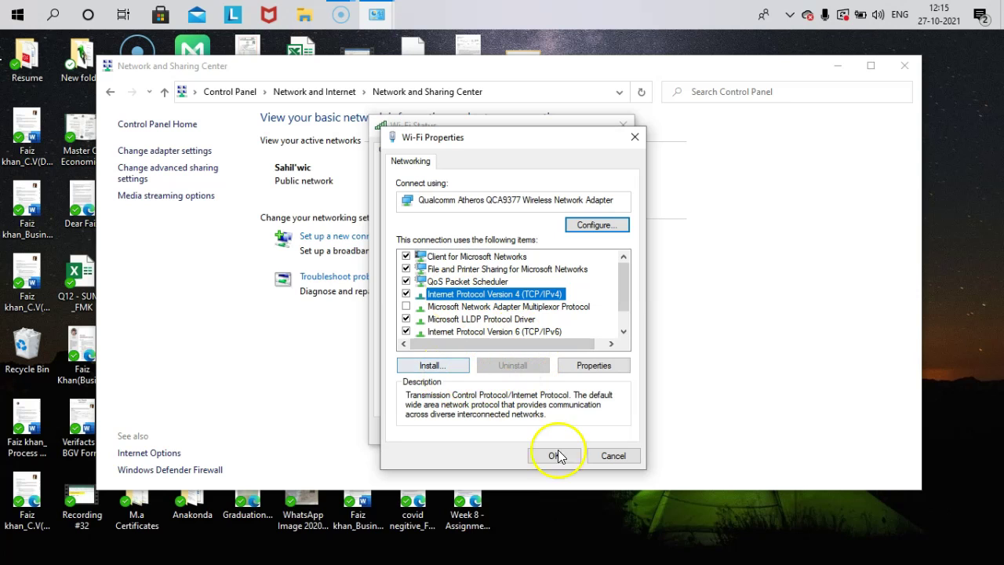
pyautogui.doubleClick(554, 295)
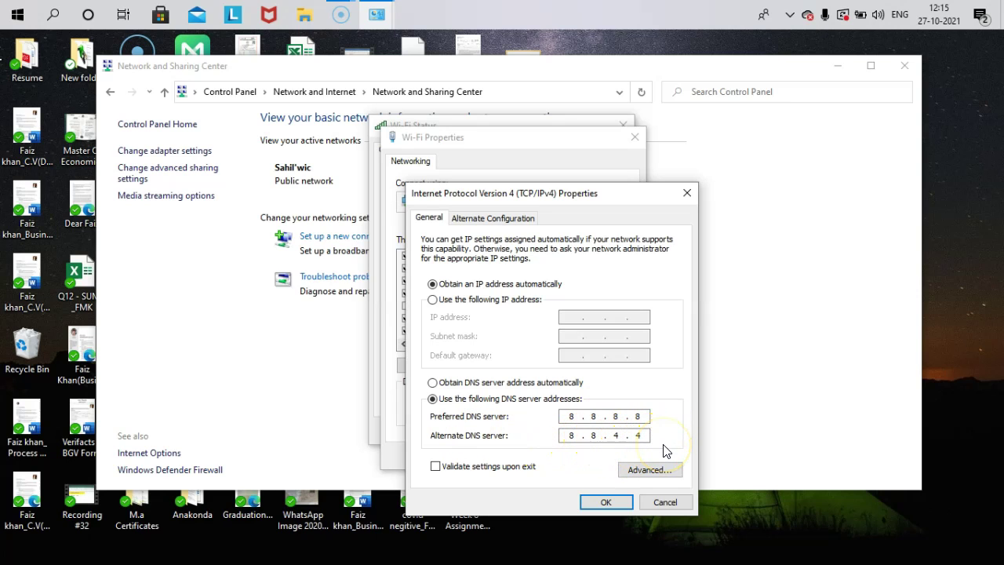
# Save the IPv4 DNS servers 8.8.8.8 and 8.8.4.4 with OK
pyautogui.click(599, 503)
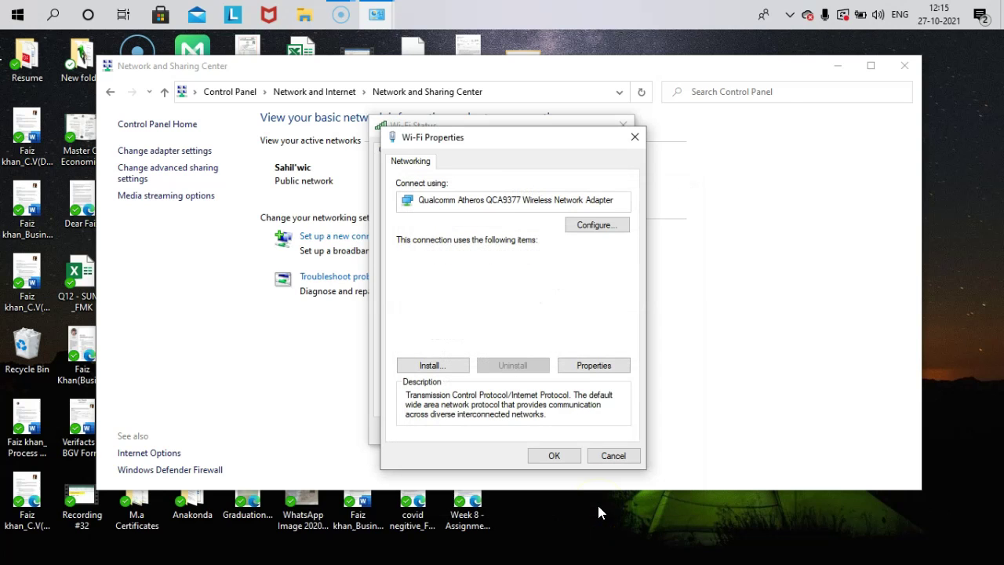